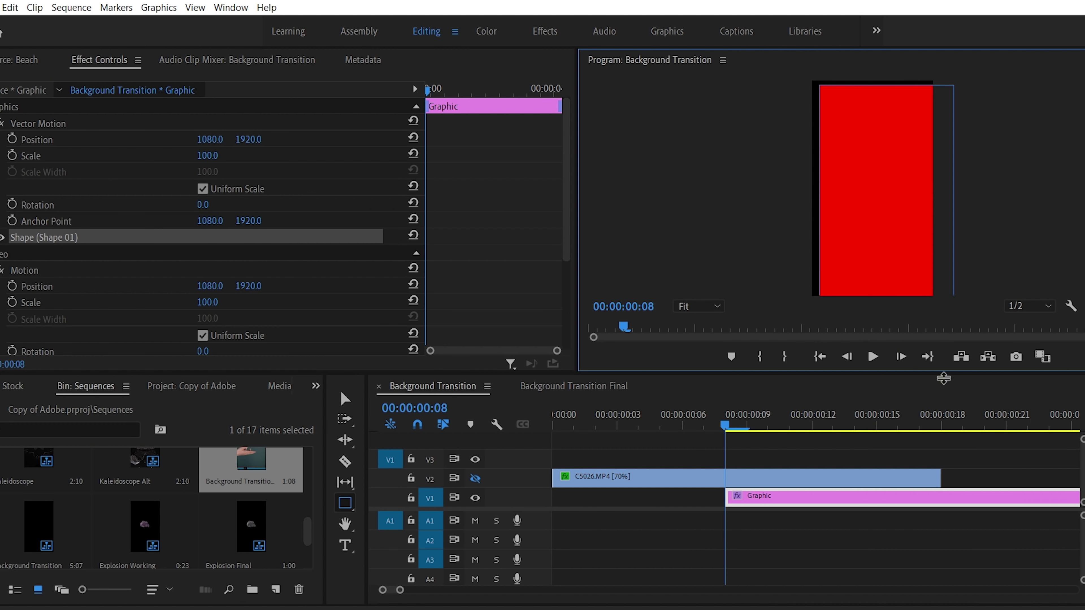
Step: Move the red rectangle up-left to 920, 1770 and fit its Graphic clip to the first 18 frames
{"action": "left_click_drag", "start_coordinate": [218, 141], "coordinate": [150, 141]}
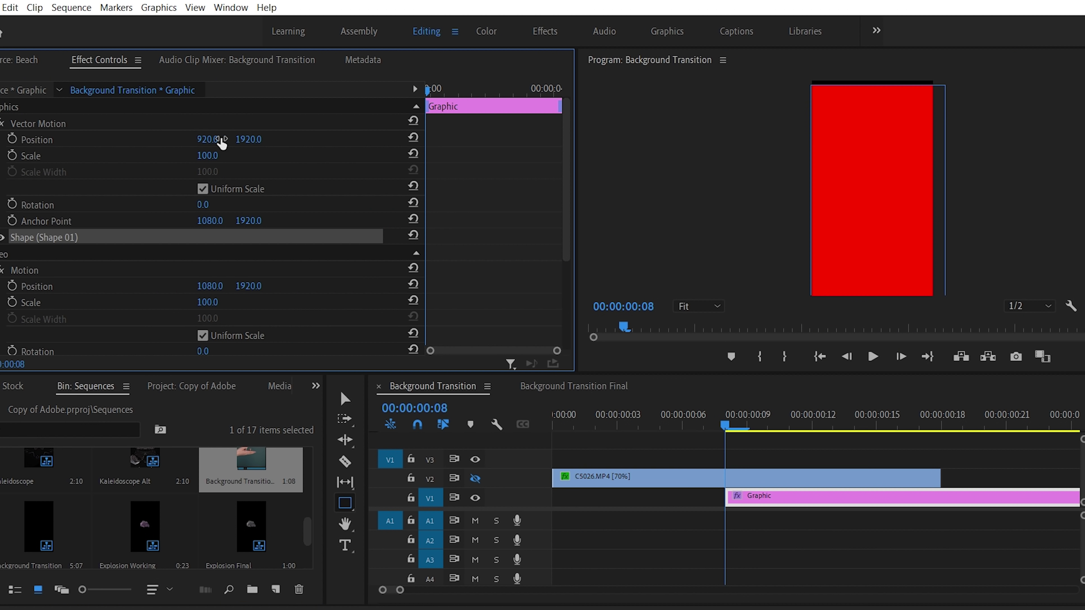
{"action": "left_click_drag", "start_coordinate": [259, 141], "coordinate": [194, 141]}
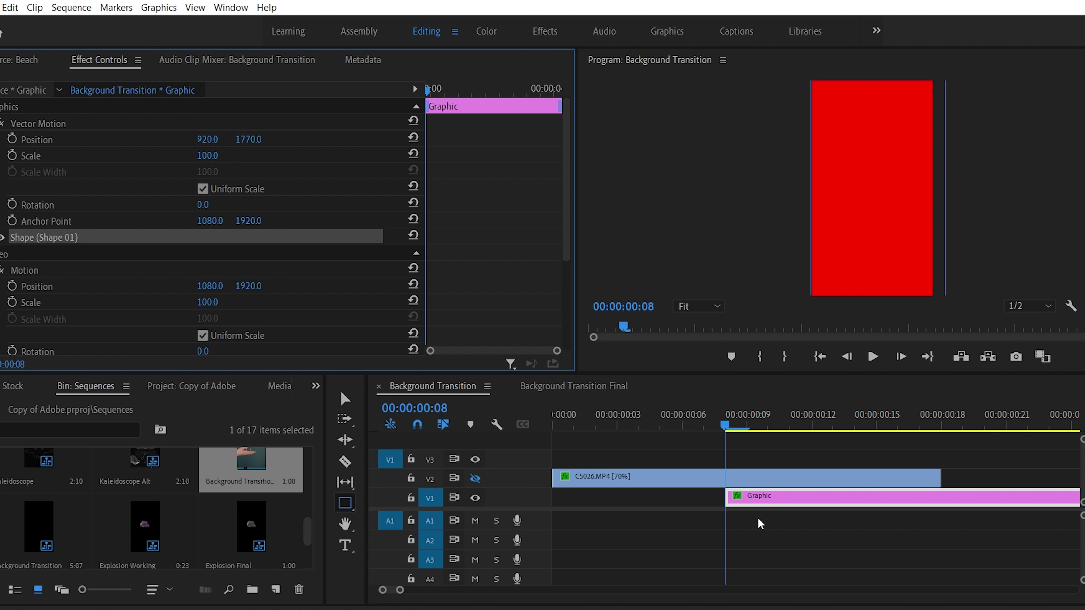
{"action": "left_click_drag", "start_coordinate": [782, 502], "coordinate": [454, 592]}
{"action": "left_click_drag", "start_coordinate": [855, 498], "coordinate": [598, 499]}
Step: Fit the sequence to the timeline, show track V2 again, and switch to the Effects workspace
{"action": "key", "text": "backslash"}
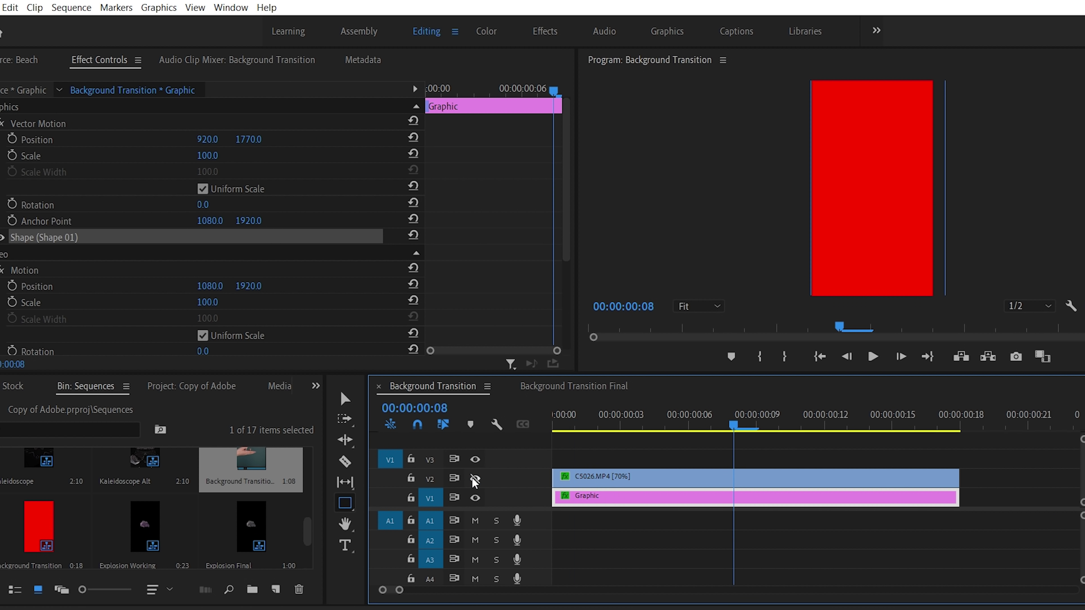
{"action": "left_click", "coordinate": [474, 479]}
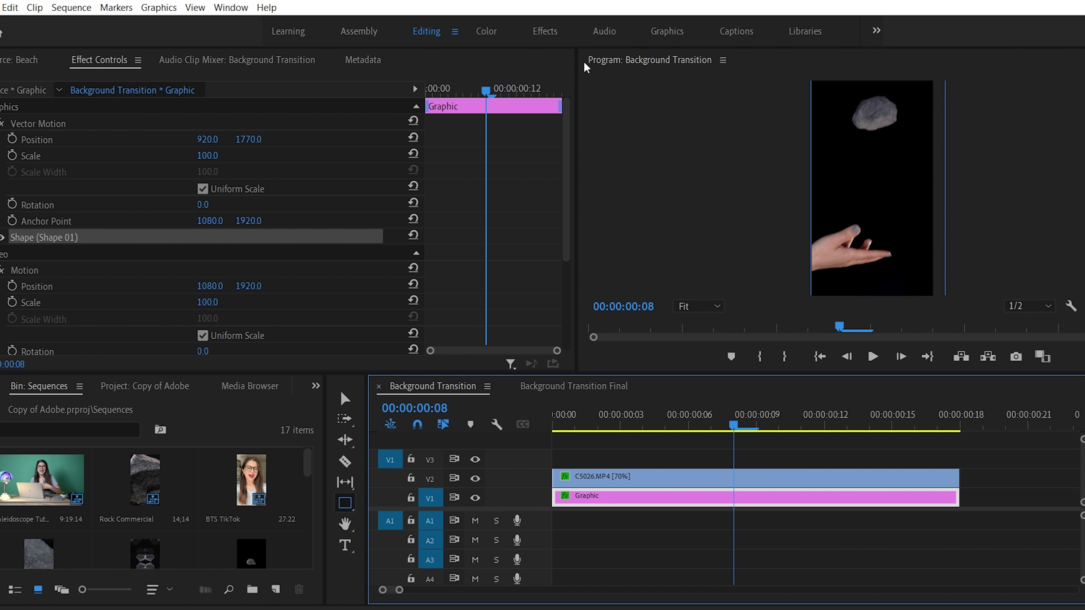
{"action": "left_click", "coordinate": [549, 25]}
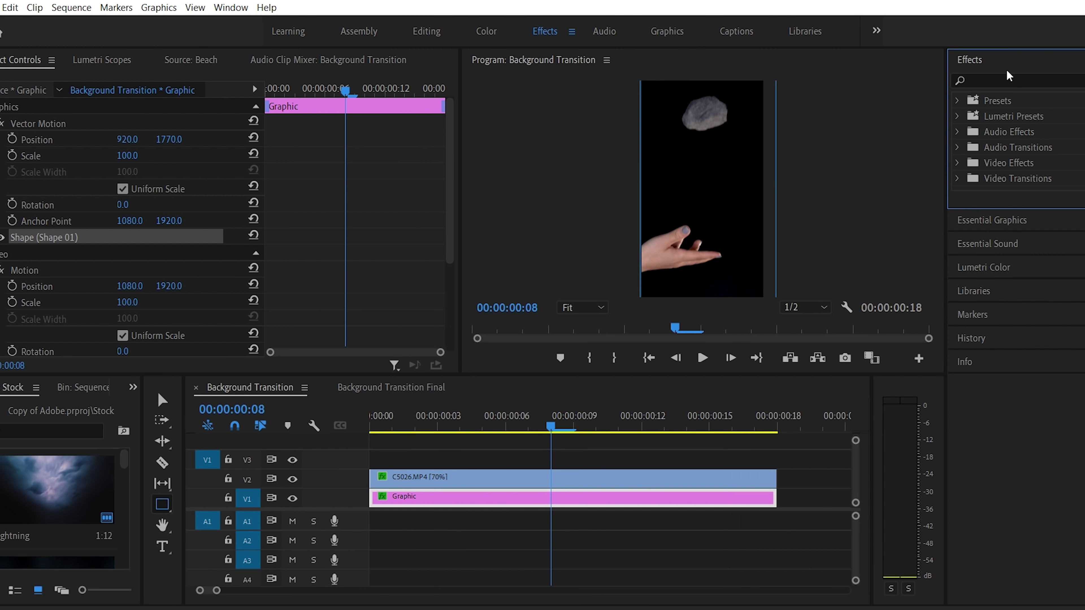
Step: Find Color Key in the Effects panel and apply it to the C5026.MP4 clip
{"action": "left_click", "coordinate": [1019, 81]}
{"action": "type", "text": "c"}
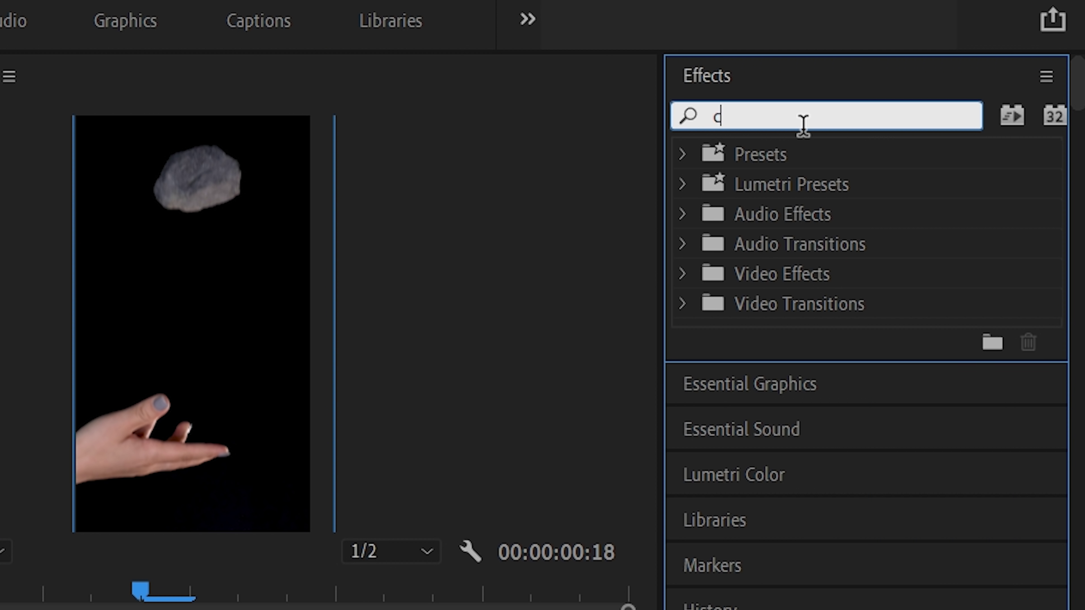
{"action": "type", "text": "olor key"}
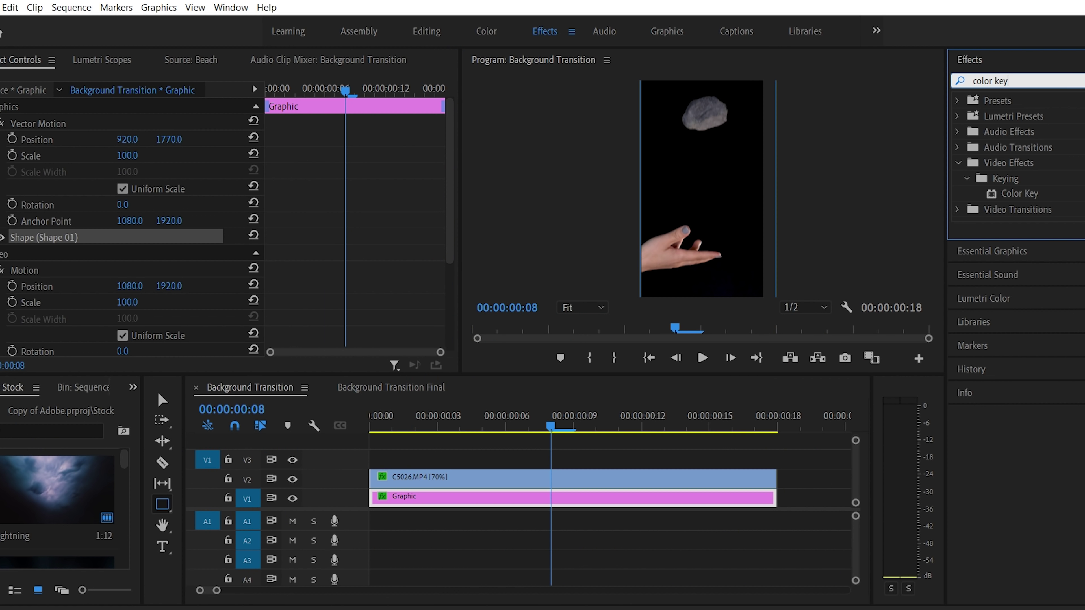
{"action": "left_click", "coordinate": [841, 335]}
{"action": "left_click_drag", "start_coordinate": [1041, 195], "coordinate": [549, 482]}
Step: Sample the black background as the Color Key colour and raise Color Tolerance to 41
{"action": "left_click", "coordinate": [451, 215]}
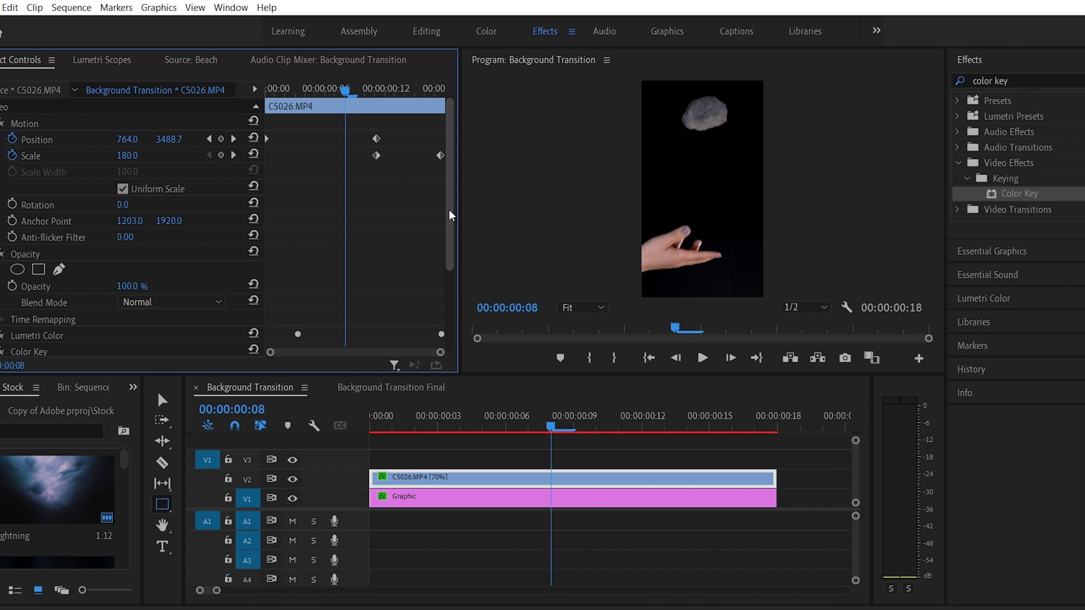
{"action": "left_click_drag", "start_coordinate": [452, 215], "coordinate": [451, 295]}
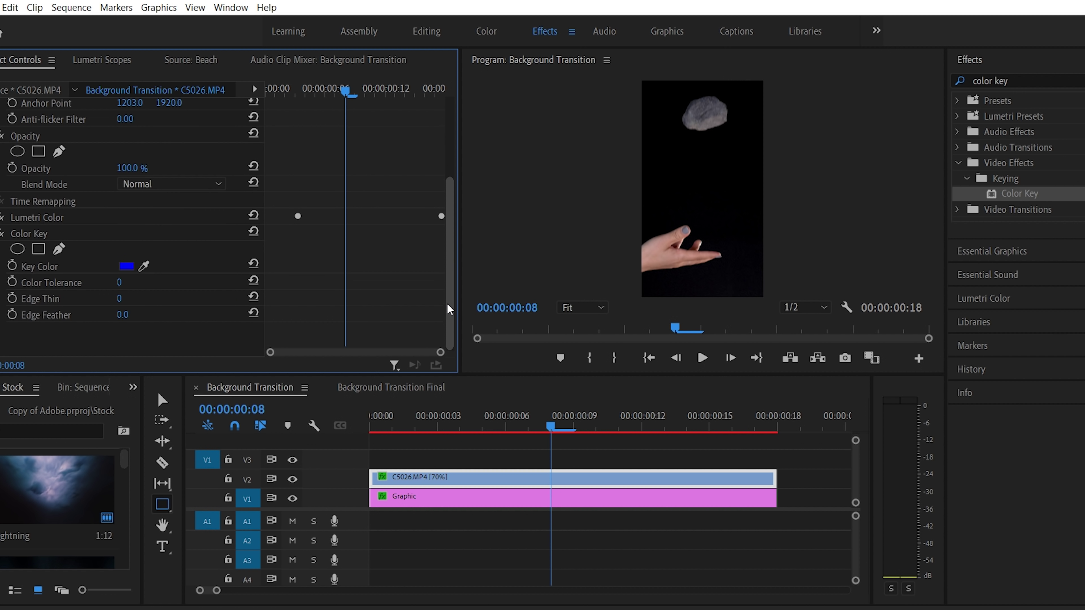
{"action": "left_click_drag", "start_coordinate": [144, 266], "coordinate": [698, 224]}
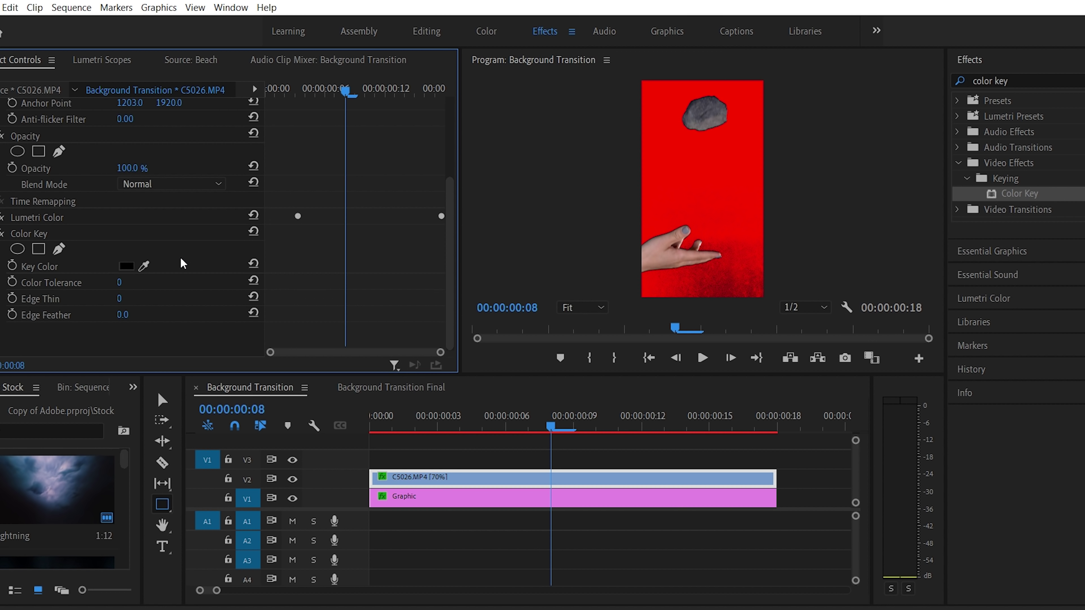
{"action": "left_click_drag", "start_coordinate": [120, 282], "coordinate": [128, 282]}
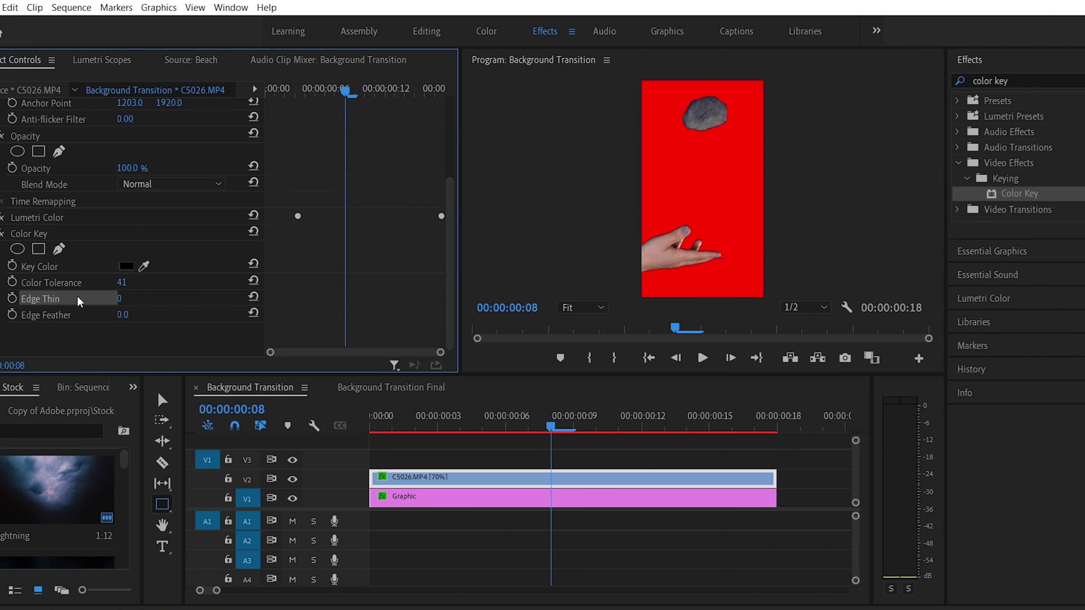
{"action": "left_click", "coordinate": [124, 315]}
Step: Set Edge Feather to 5 and delete the red Graphic clip from V1
{"action": "type", "text": "5"}
{"action": "key", "text": "Return"}
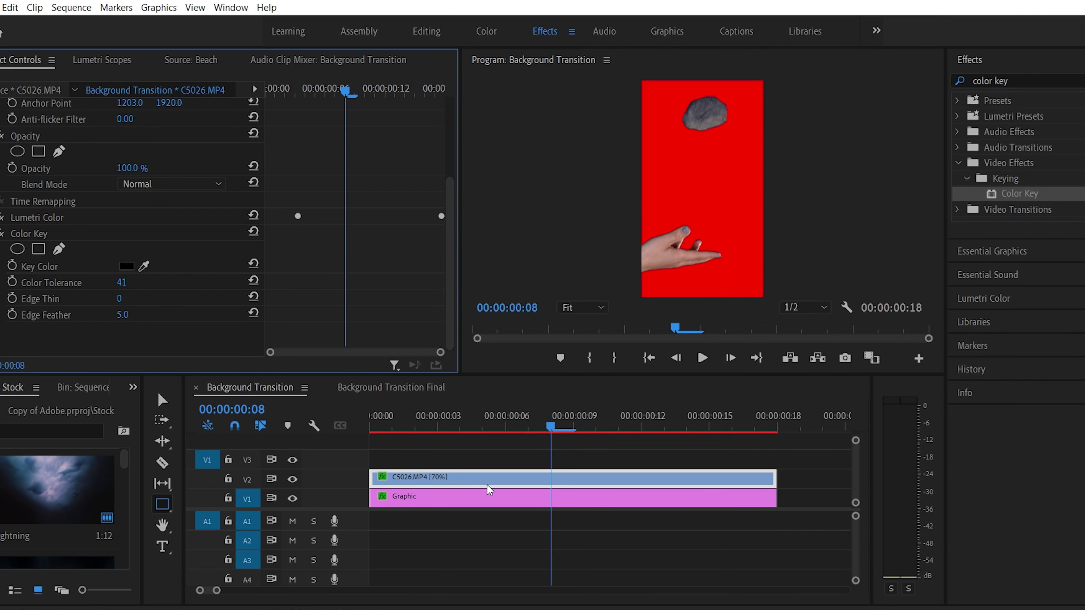
{"action": "left_click", "coordinate": [507, 500]}
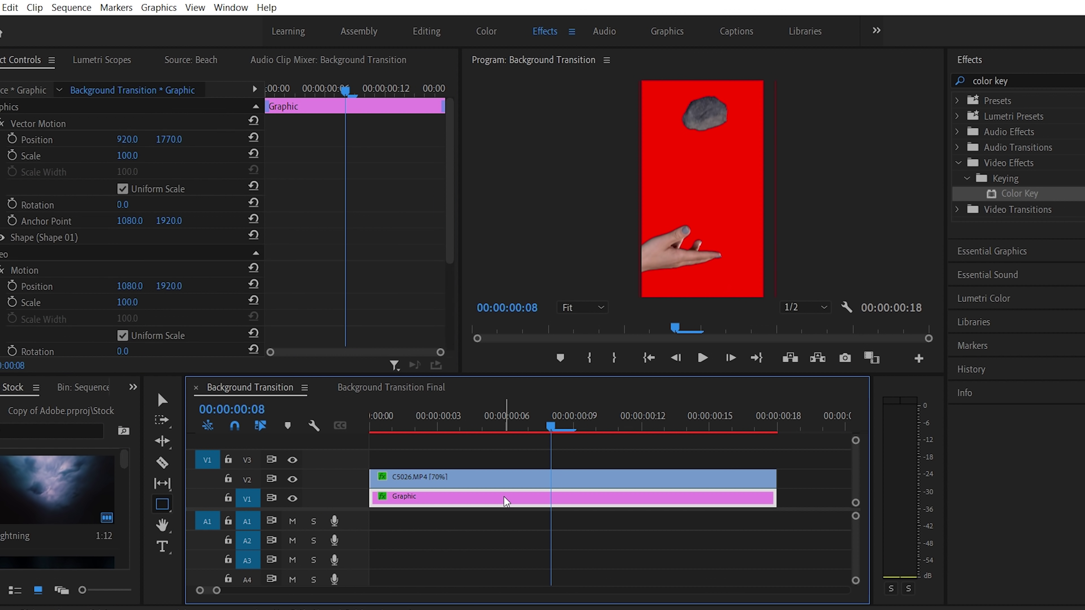
{"action": "key", "text": "Delete"}
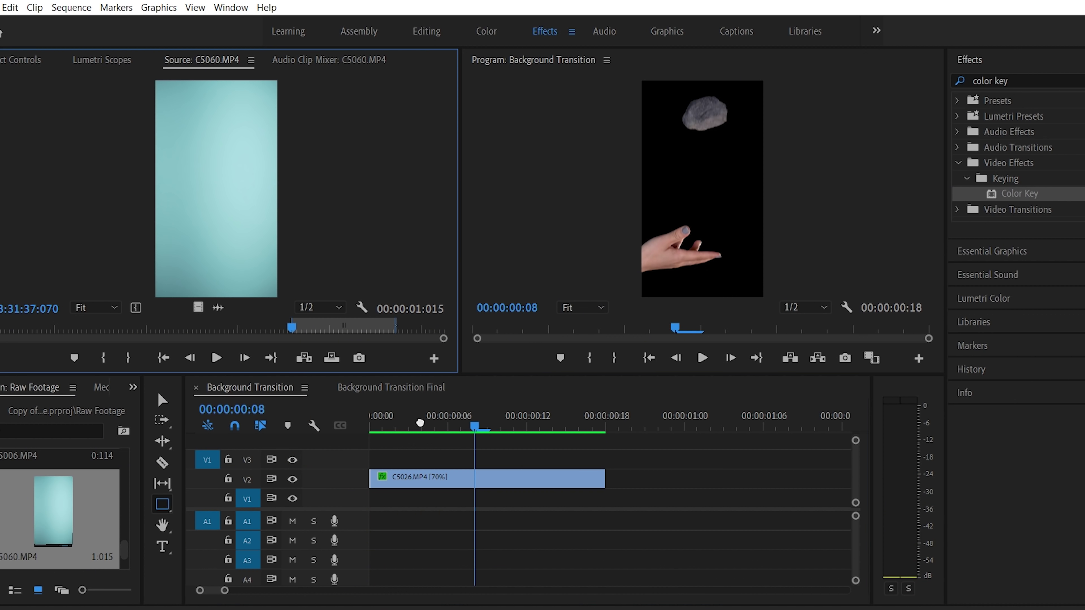
Step: Place the teal C5060.MP4 on V1 at the playhead, trimmed to end with C5026.MP4
{"action": "left_click_drag", "start_coordinate": [54, 511], "coordinate": [483, 513]}
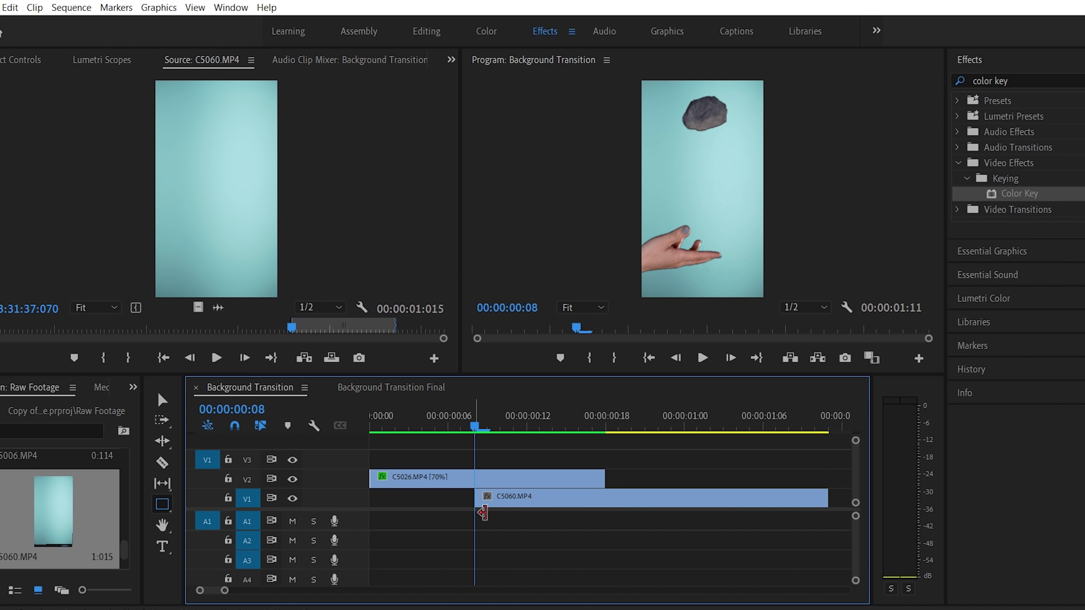
{"action": "left_click_drag", "start_coordinate": [829, 501], "coordinate": [614, 516]}
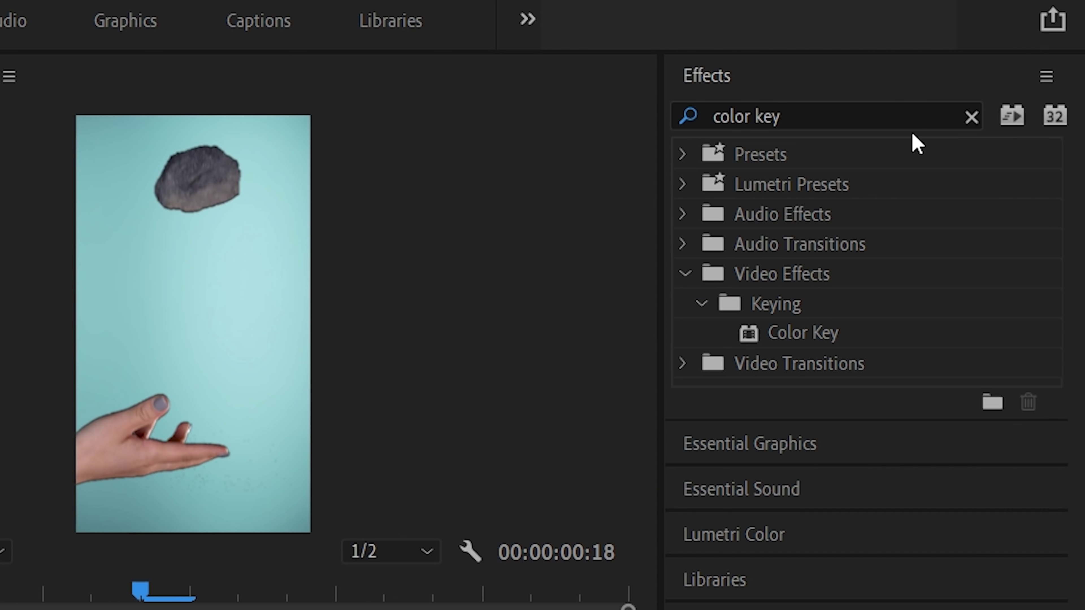
Step: Add a Cross Dissolve to the start of C5060.MP4, adjust its length, and extend the clip 7 frames
{"action": "left_click", "coordinate": [976, 116]}
{"action": "left_click", "coordinate": [821, 127]}
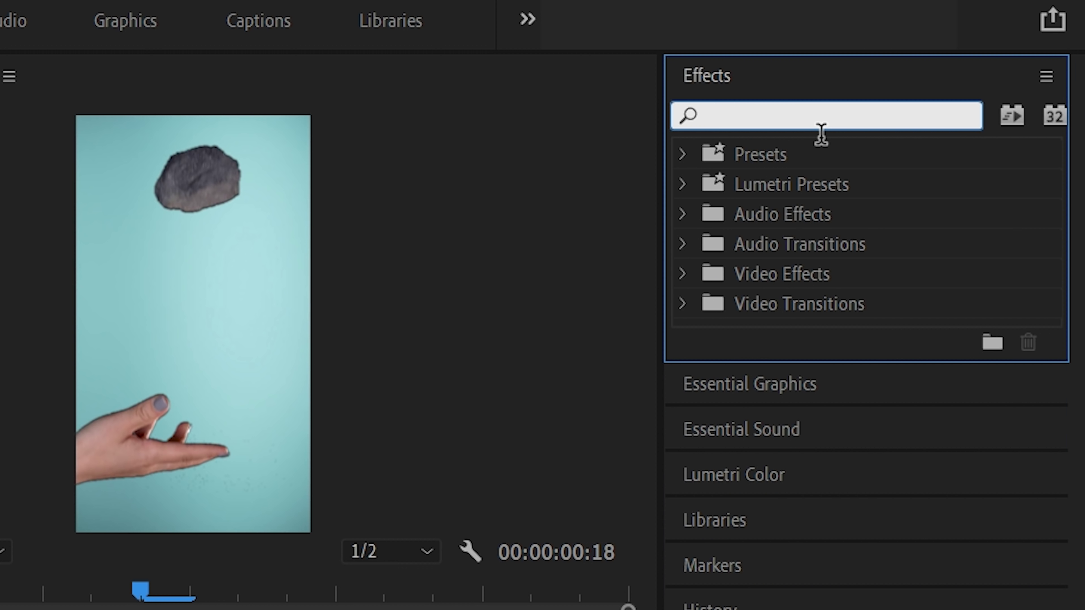
{"action": "type", "text": "cross diss"}
{"action": "type", "text": "olve"}
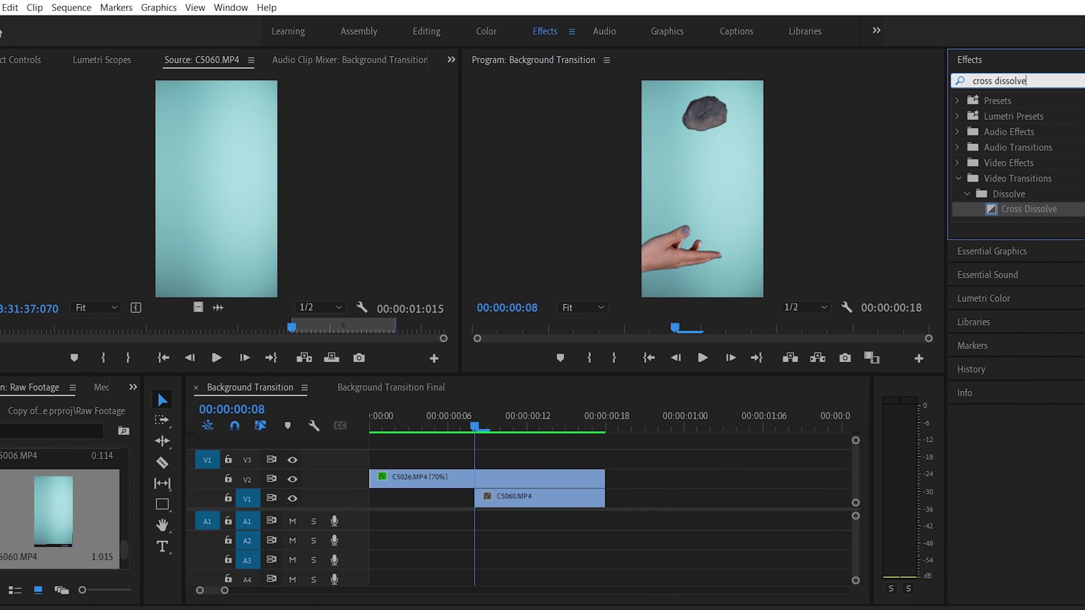
{"action": "left_click_drag", "start_coordinate": [1027, 212], "coordinate": [487, 504]}
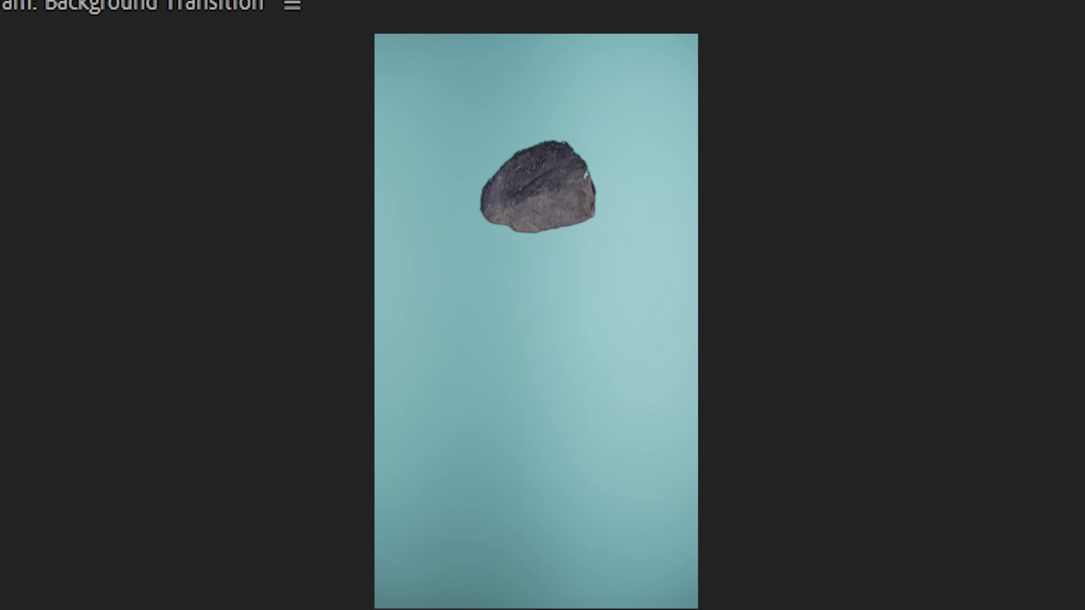
{"action": "left_click_drag", "start_coordinate": [522, 497], "coordinate": [445, 498]}
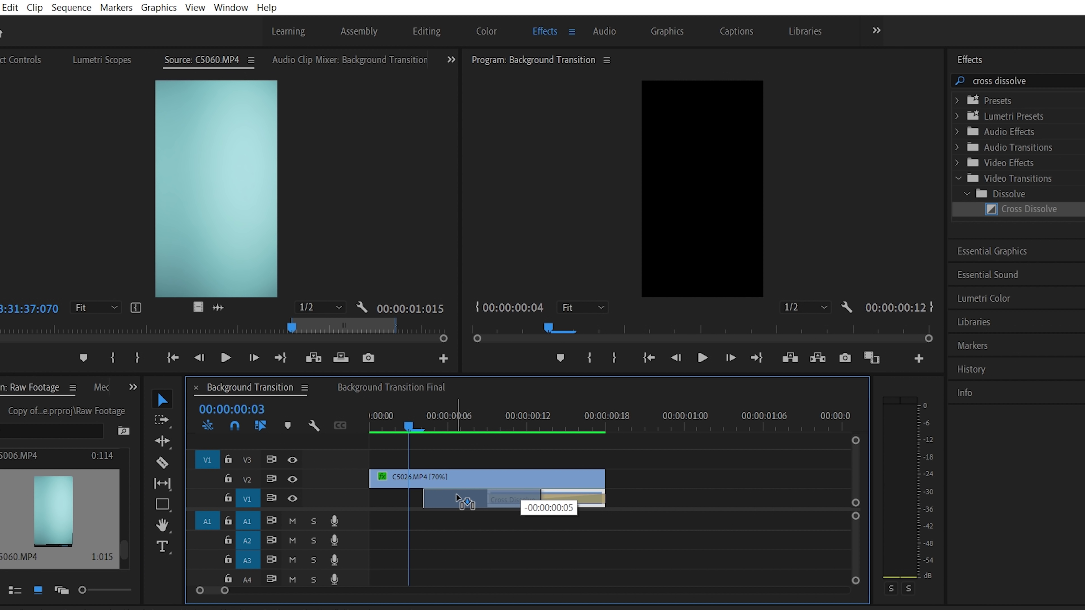
{"action": "left_click_drag", "start_coordinate": [542, 511], "coordinate": [620, 511]}
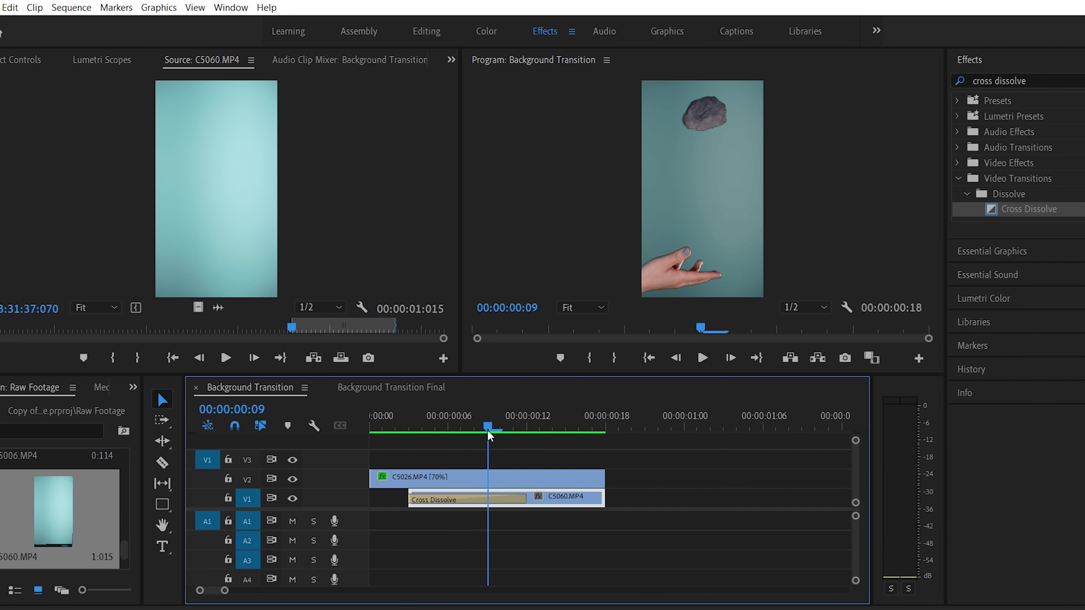
Step: Set the Cross Dissolve's duration to 11 frames
{"action": "double_click", "coordinate": [457, 501]}
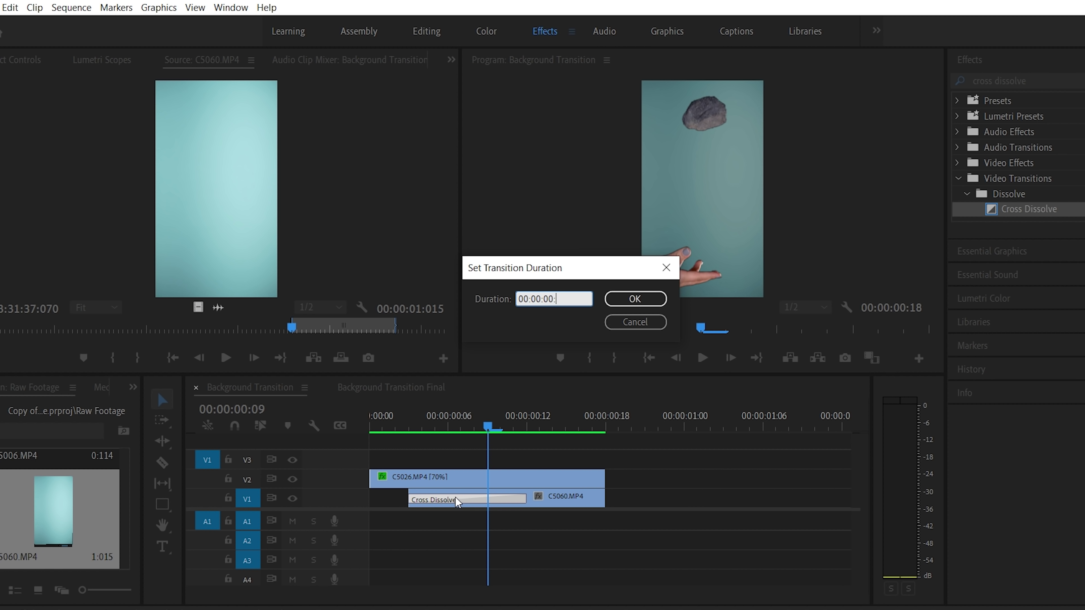
{"action": "type", "text": "11"}
{"action": "key", "text": "Return"}
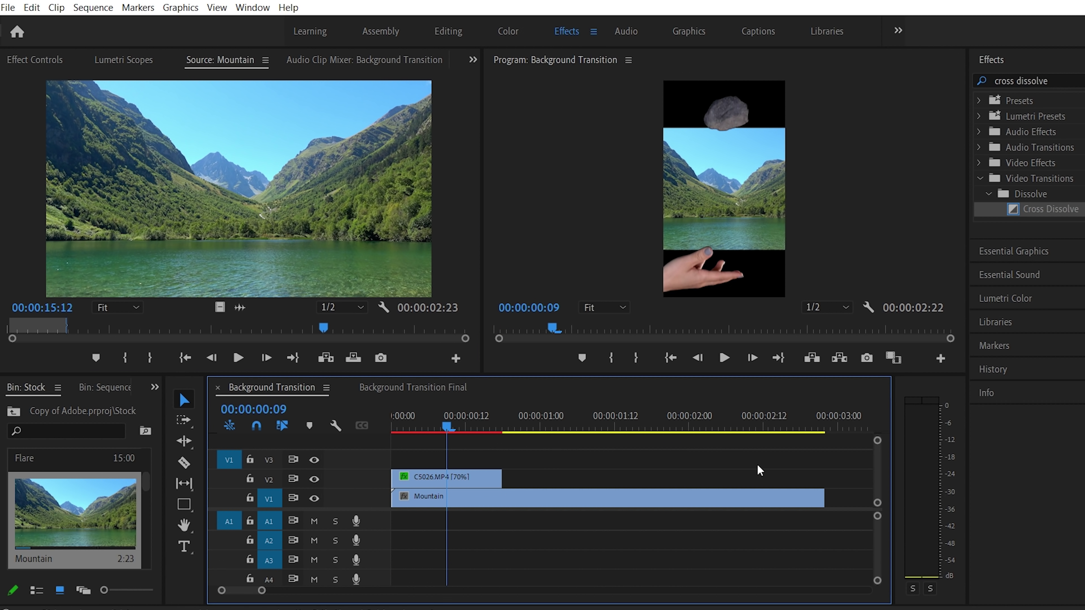
Step: Trim the Mountain clip to the opening frames and scale it up to 170
{"action": "left_click_drag", "start_coordinate": [824, 498], "coordinate": [446, 498]}
{"action": "key", "text": "Left"}
{"action": "key", "text": "Left"}
{"action": "key", "text": "Left"}
{"action": "key", "text": "Left"}
{"action": "key", "text": "Left"}
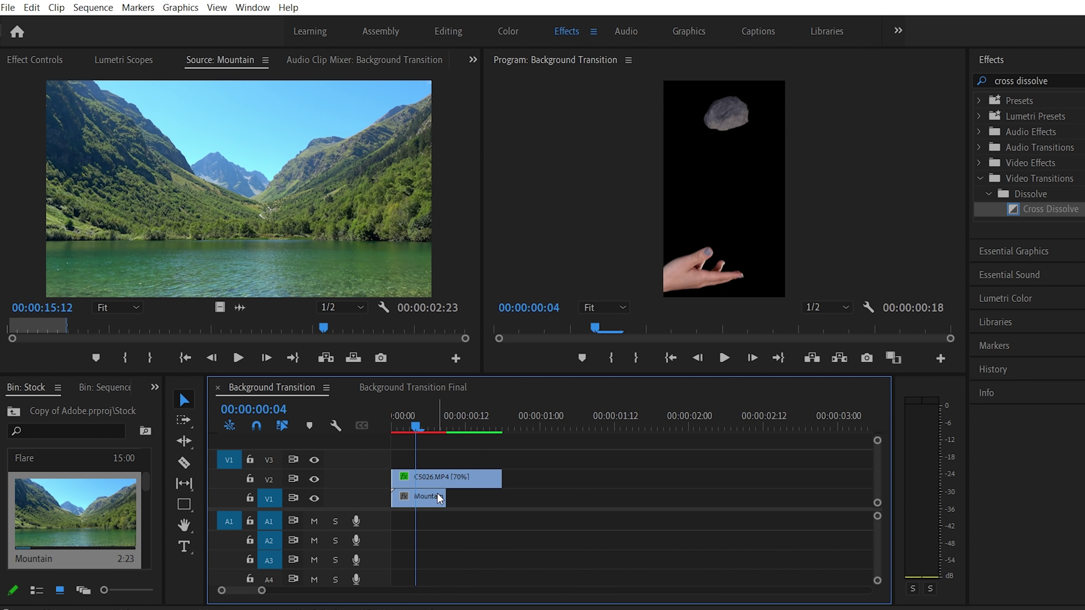
{"action": "left_click", "coordinate": [36, 60]}
{"action": "left_click_drag", "start_coordinate": [148, 156], "coordinate": [179, 156]}
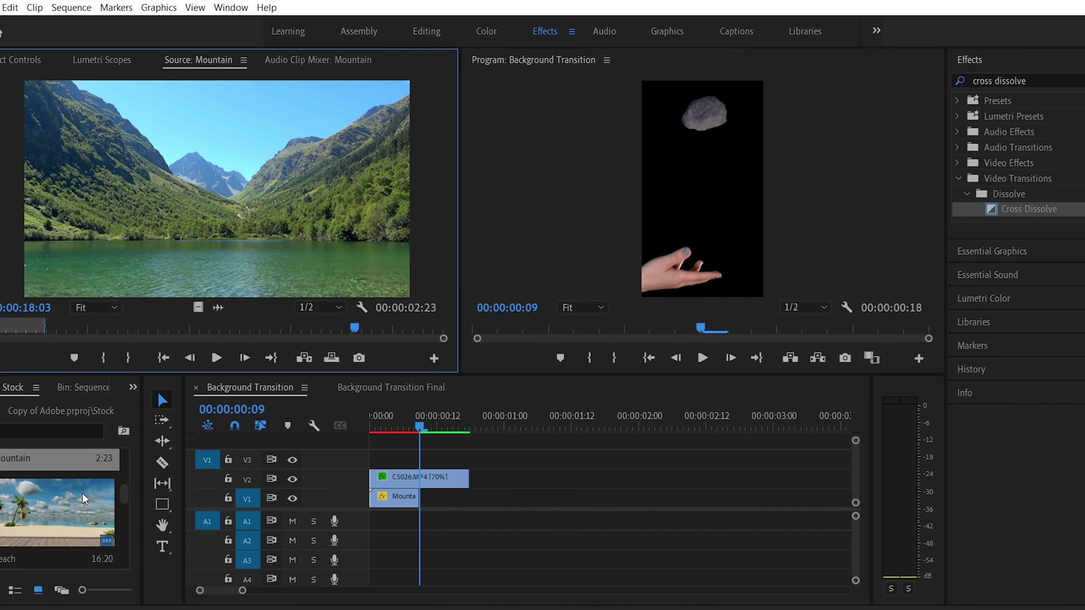
Step: Place the Beach section from 00:00:06:22 to 00:00:08:18 on V1, trimmed to end with the sequence
{"action": "double_click", "coordinate": [95, 505]}
{"action": "left_click", "coordinate": [173, 331]}
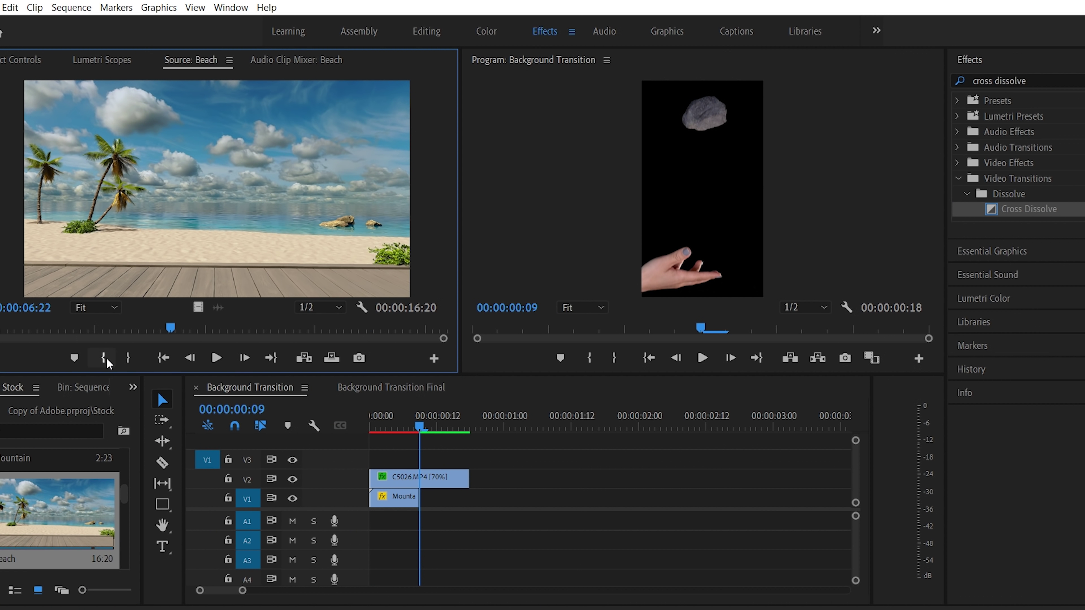
{"action": "left_click", "coordinate": [105, 359]}
{"action": "left_click", "coordinate": [222, 330]}
{"action": "left_click", "coordinate": [137, 358]}
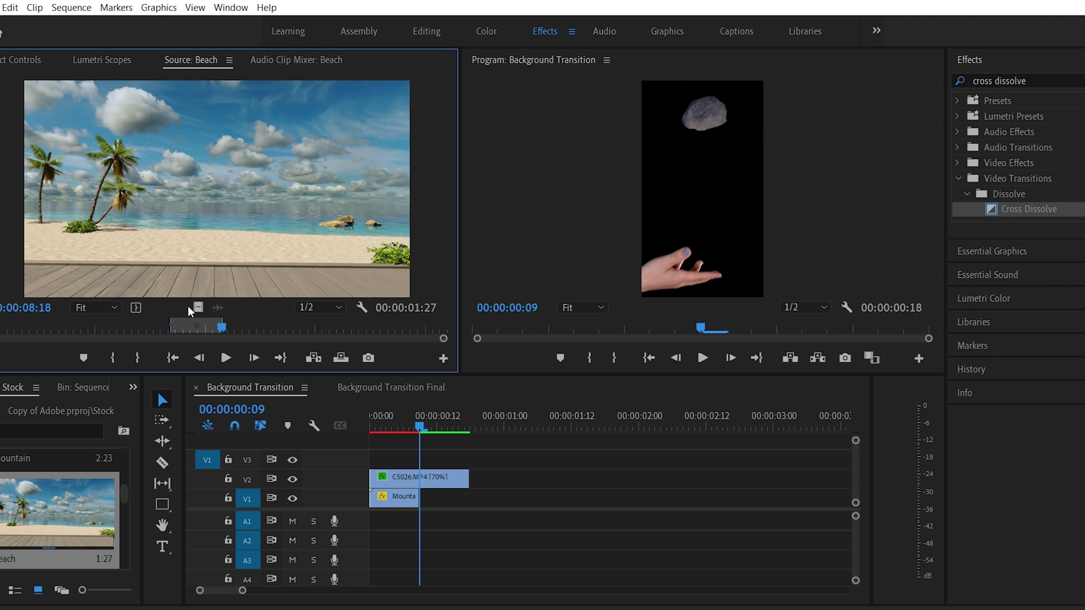
{"action": "left_click_drag", "start_coordinate": [198, 314], "coordinate": [425, 500]}
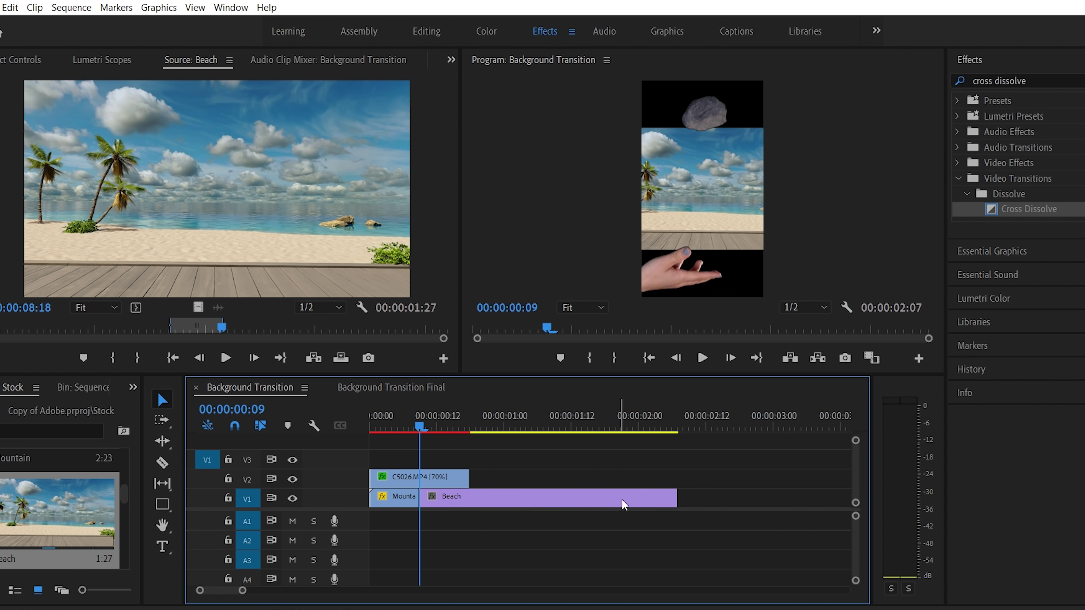
{"action": "left_click_drag", "start_coordinate": [667, 512], "coordinate": [468, 505]}
Step: Join Mountain and Beach with a Cross Dissolve and scale Beach to 179
{"action": "left_click", "coordinate": [1043, 209]}
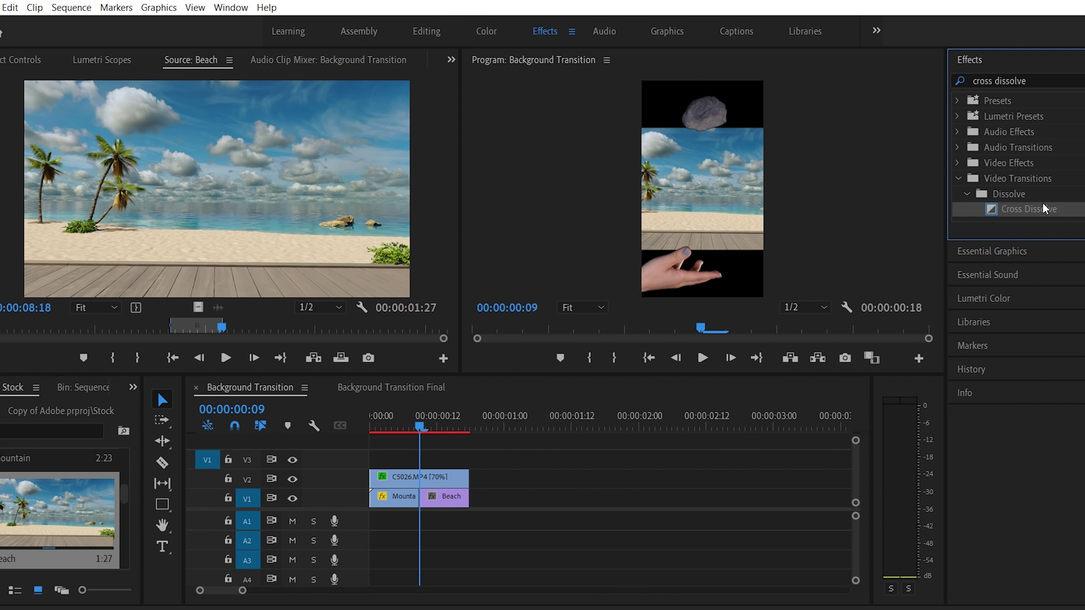
{"action": "left_click_drag", "start_coordinate": [1044, 209], "coordinate": [420, 503]}
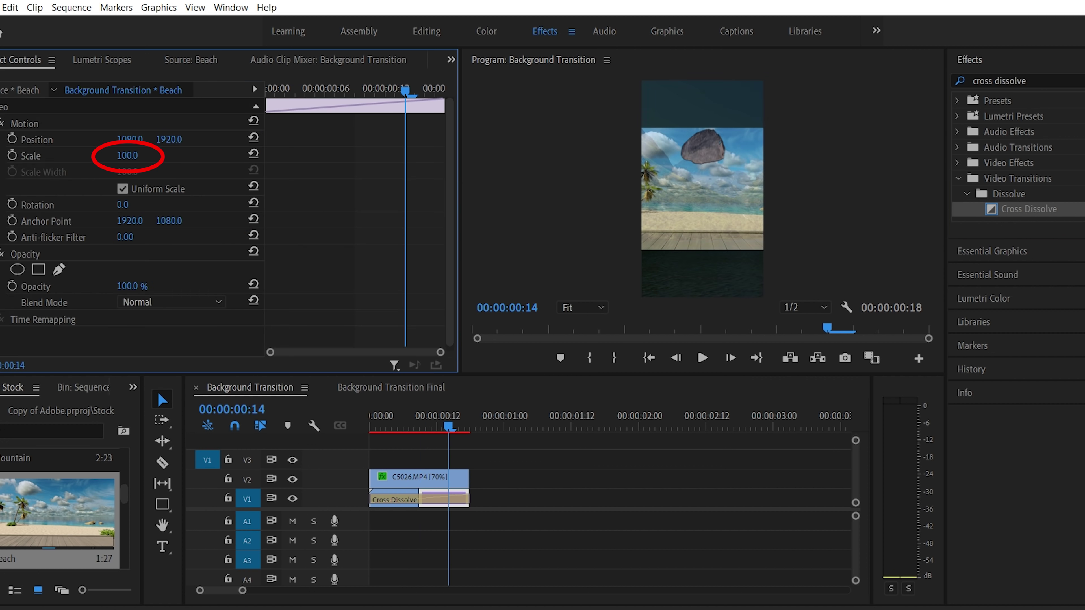
{"action": "left_click_drag", "start_coordinate": [128, 156], "coordinate": [147, 155]}
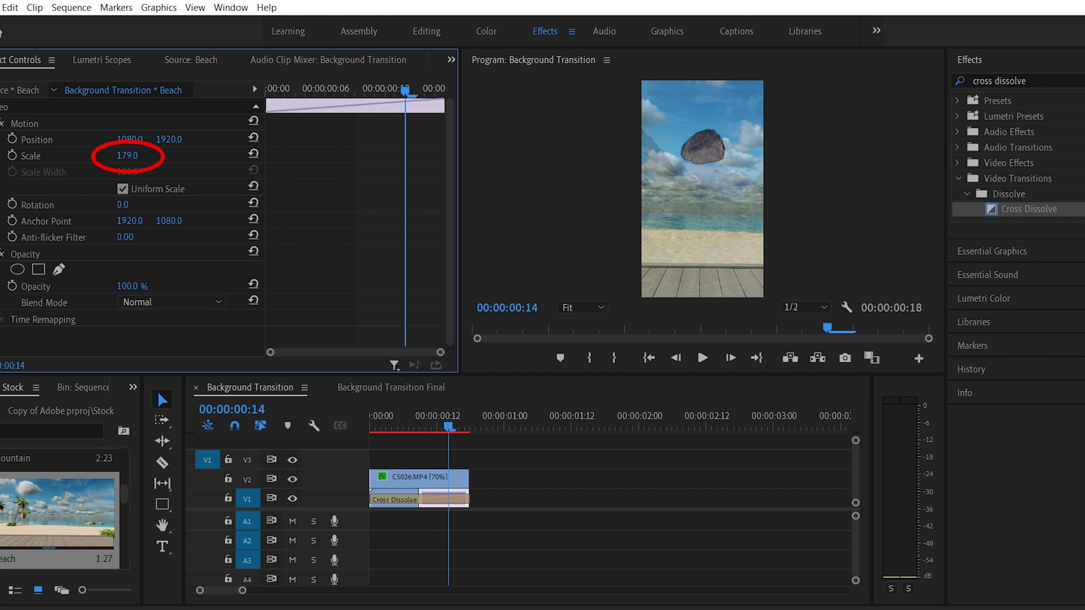